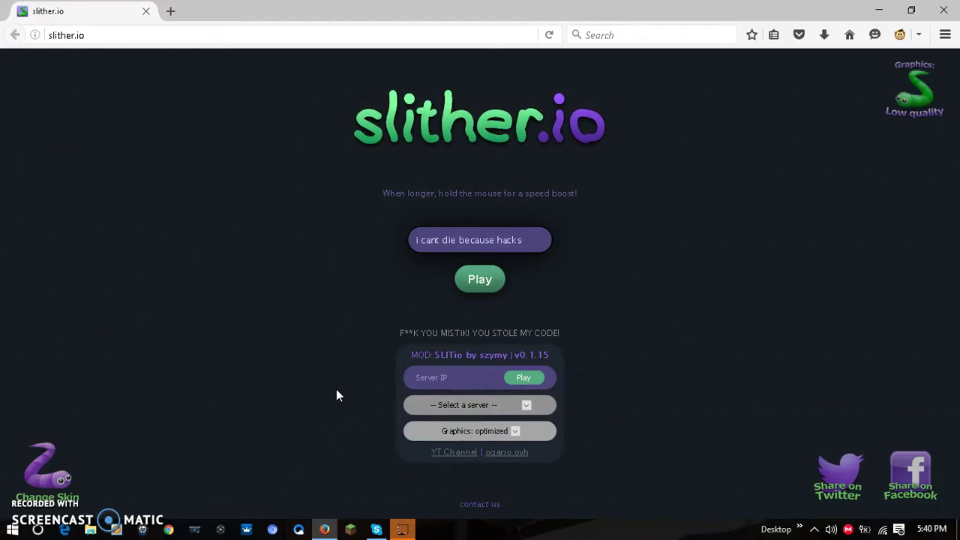
Step: Try server 18 in the mod's server dropdown, then return to 17, 50.23.16.222:443
scroll(526, 408, "down", 6)
left_click(525, 405)
left_click(525, 402)
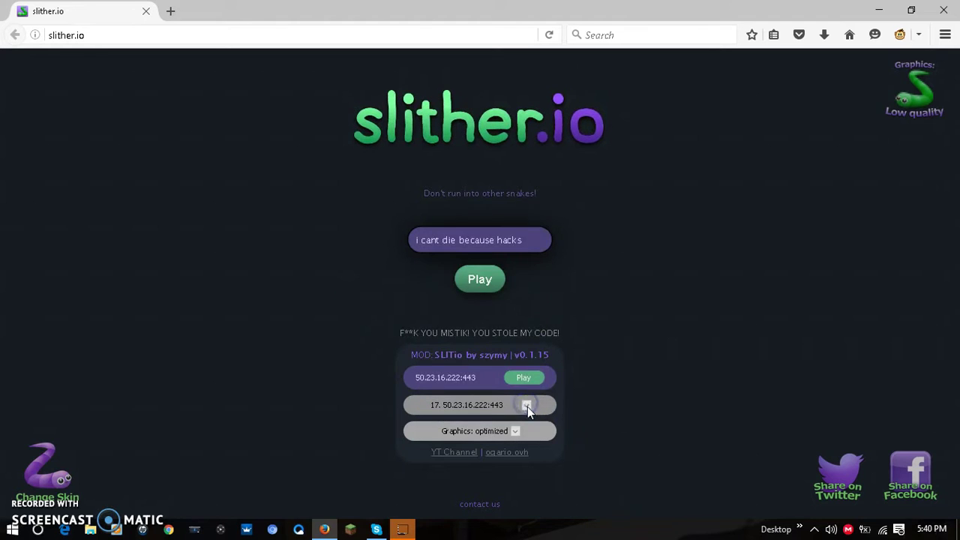
left_click(527, 407)
left_click(525, 412)
left_click(532, 402)
left_click(532, 405)
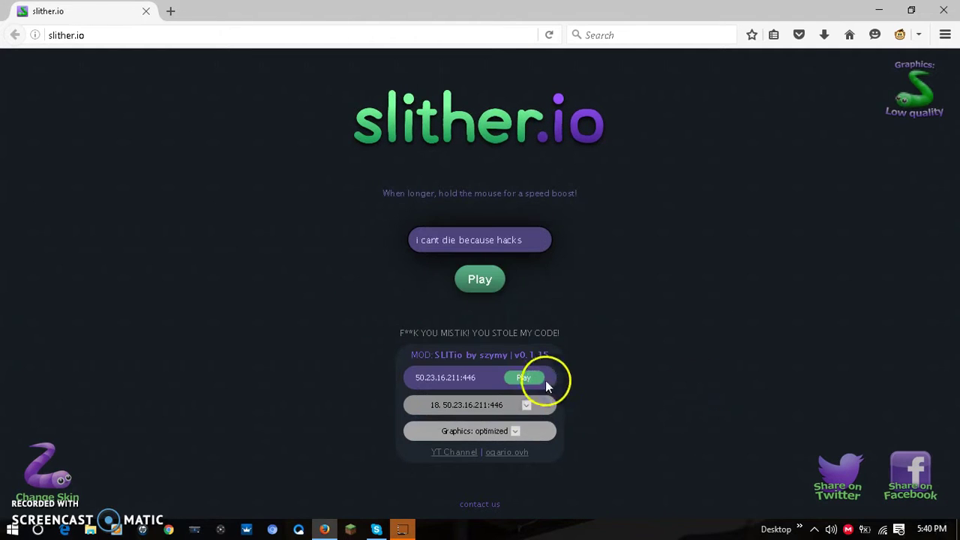
left_click(526, 405)
left_click(520, 405)
Step: Pick server 18, 50.23.16.211:446 and confirm graphics stay on optimized
left_click(524, 403)
left_click(518, 405)
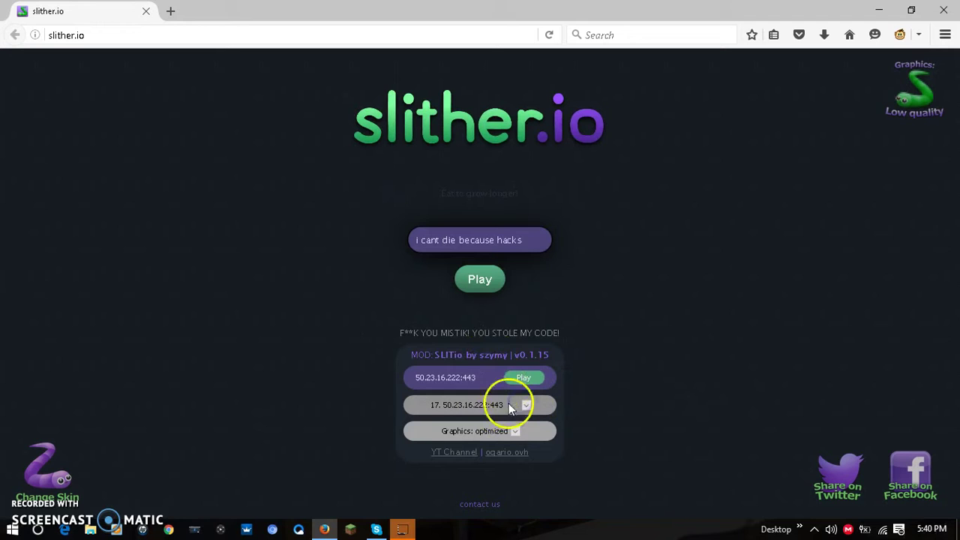
left_click(524, 408)
left_click(468, 323)
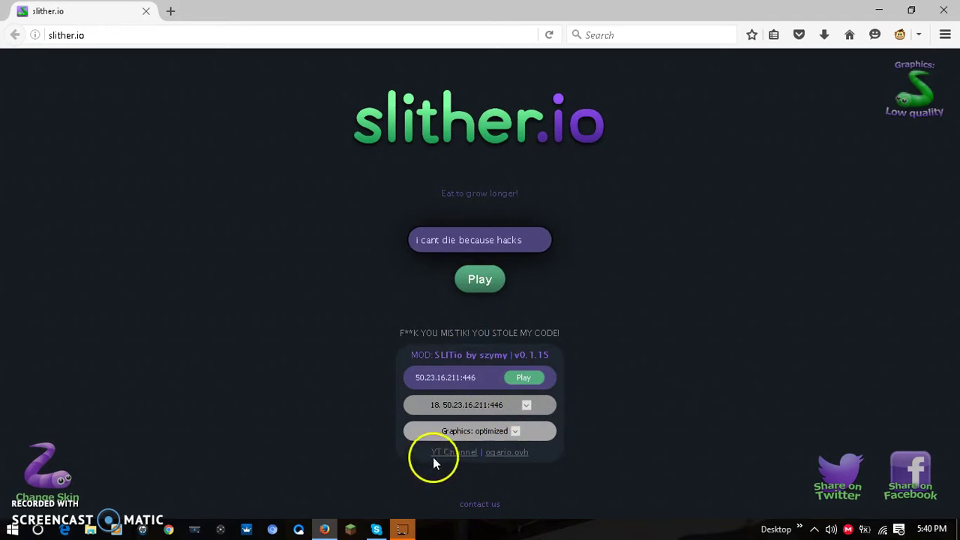
left_click(514, 431)
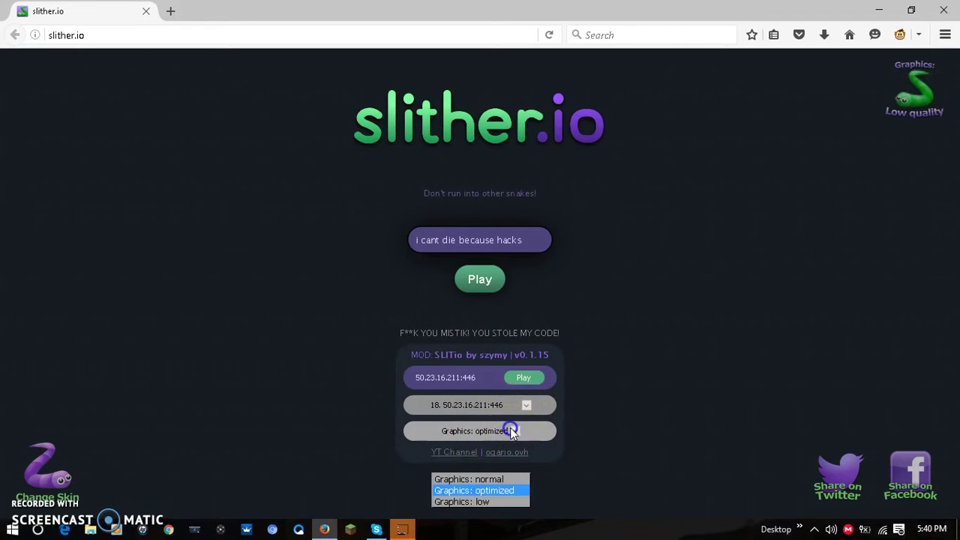
left_click(489, 498)
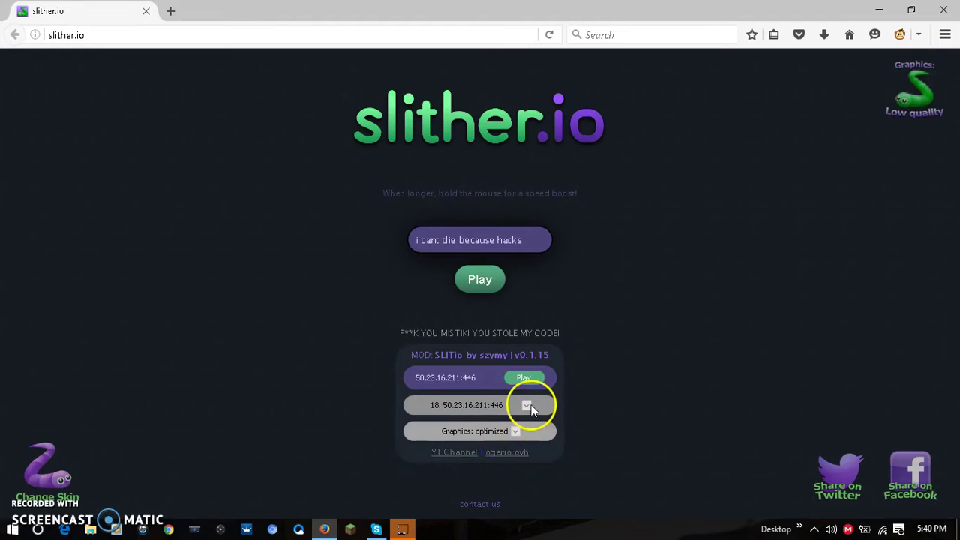
Step: Set the server back to 17, 50.23.16.222:443
double_click(527, 405)
double_click(527, 404)
left_click(527, 405)
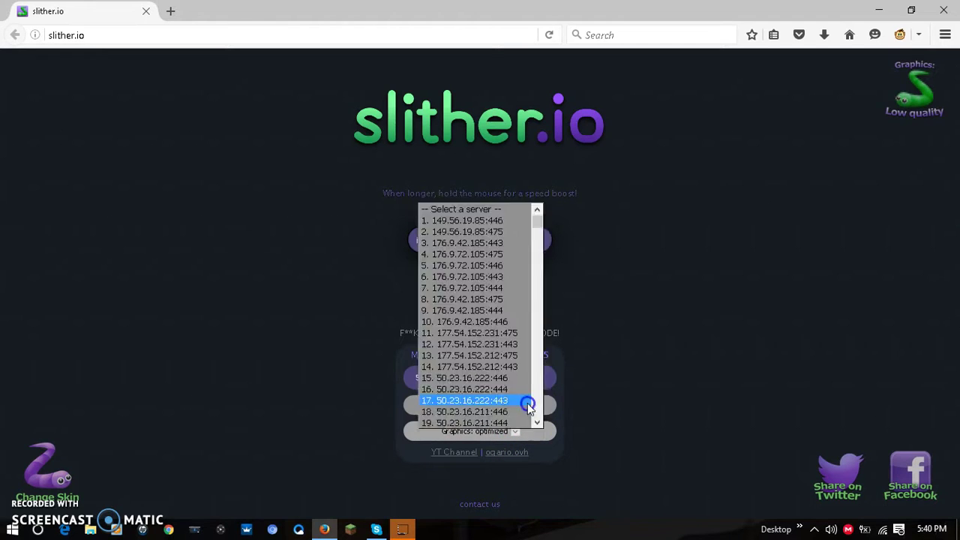
left_click(527, 403)
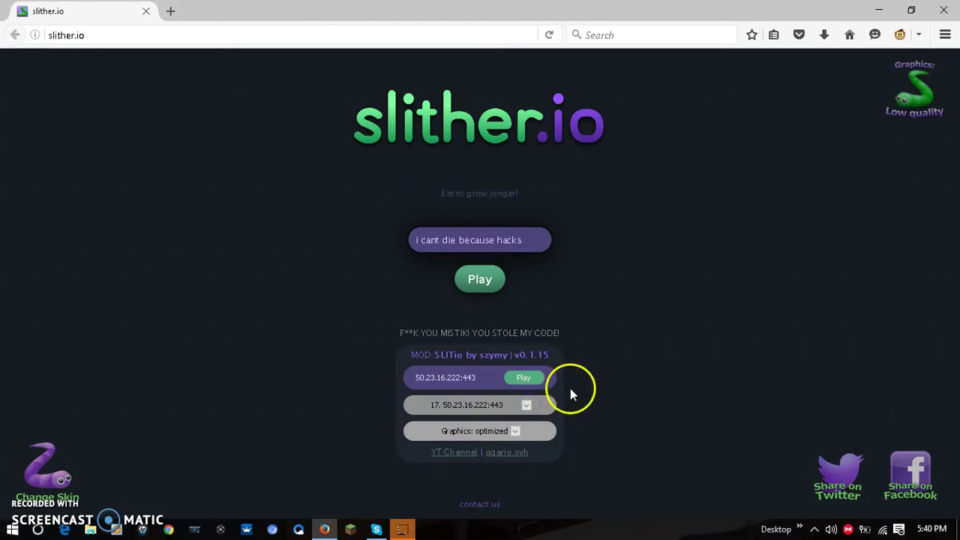
Step: Open the snake skin picker and cycle through the first several skins
left_click(75, 484)
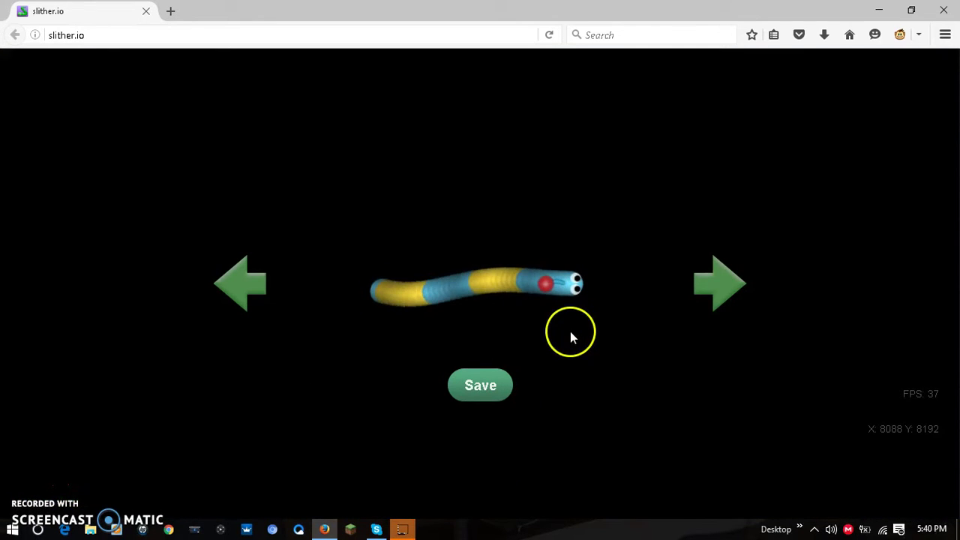
left_click(730, 272)
left_click(725, 281)
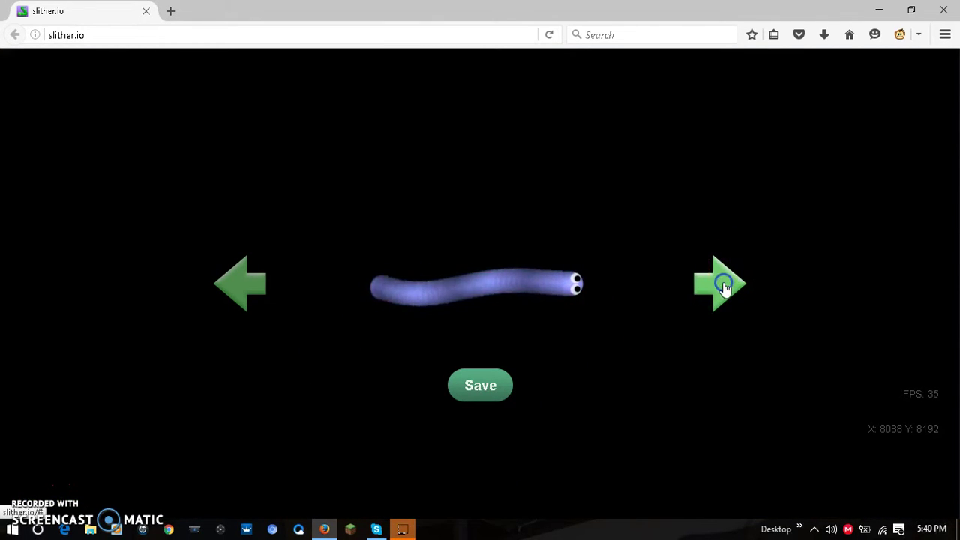
left_click(722, 282)
left_click(723, 283)
left_click(723, 287)
left_click(724, 288)
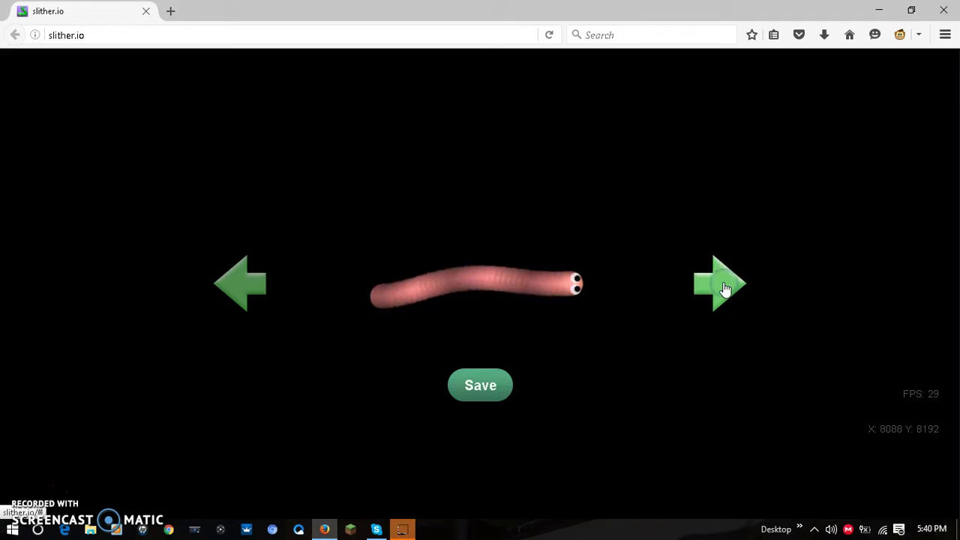
left_click(724, 288)
left_click(724, 289)
left_click(725, 290)
left_click(725, 289)
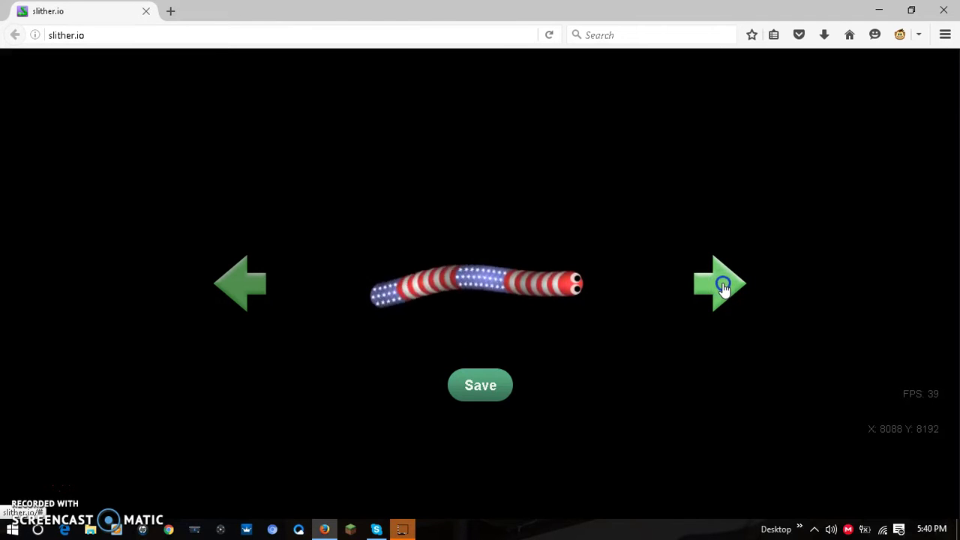
left_click(724, 289)
Step: Keep cycling skins and save the blue-and-yellow one
left_click(725, 290)
left_click(724, 288)
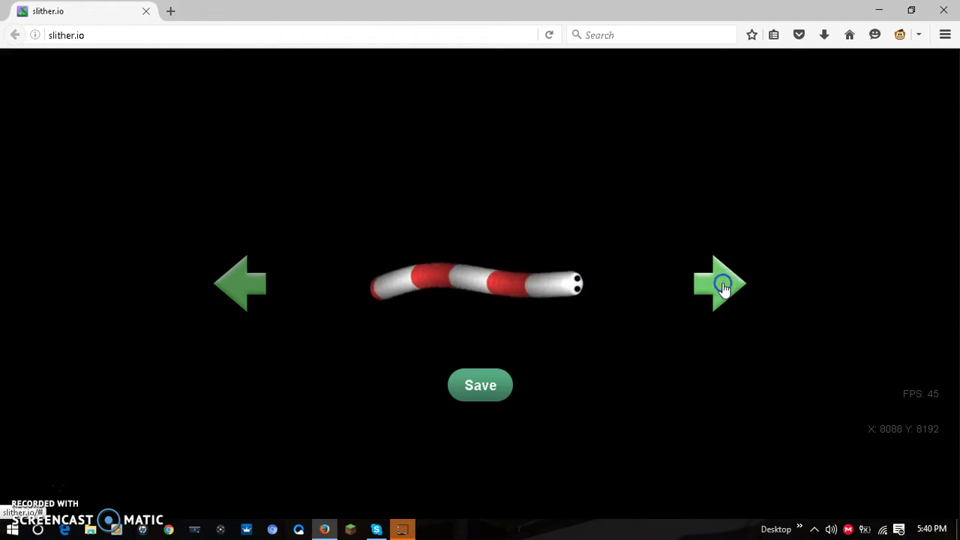
left_click(724, 288)
left_click(724, 289)
left_click(724, 288)
left_click(723, 289)
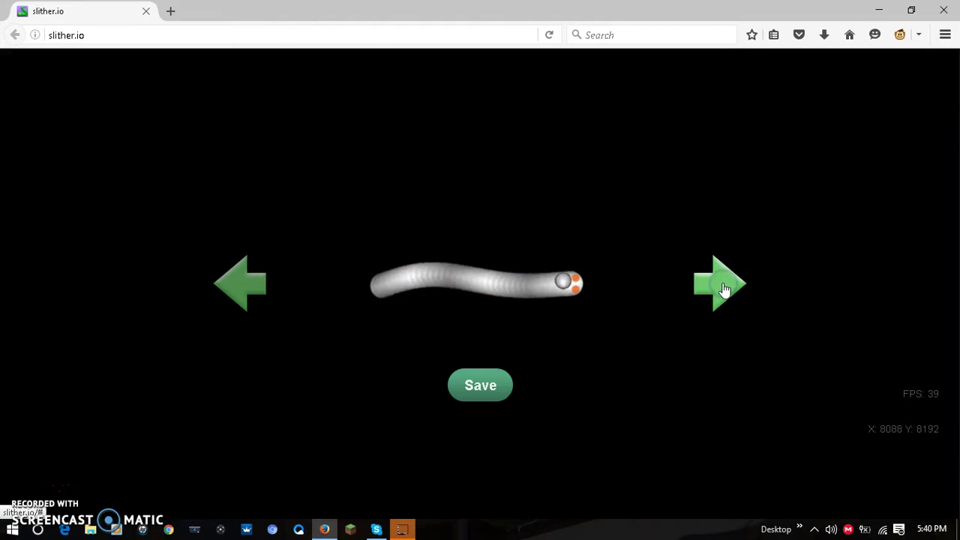
left_click(723, 289)
left_click(721, 290)
left_click(720, 290)
left_click(720, 289)
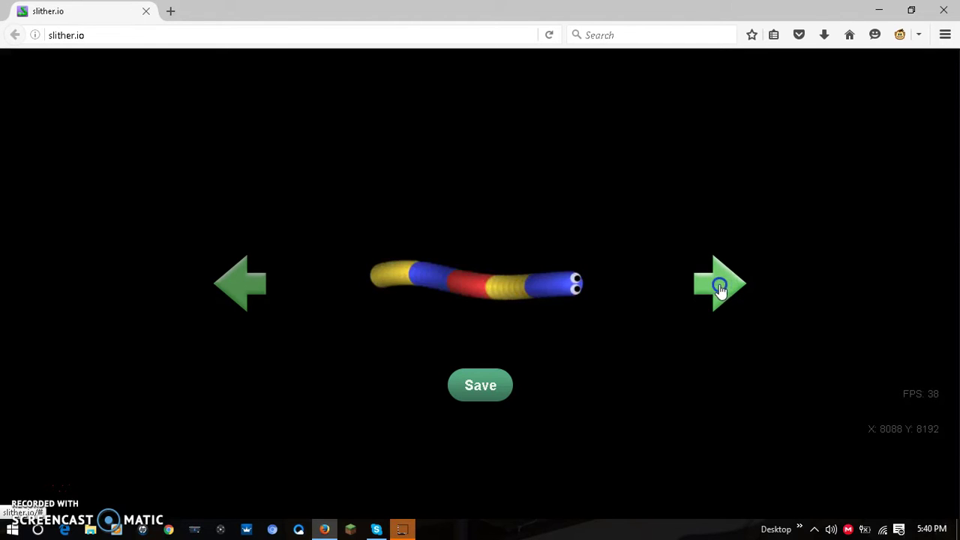
left_click(718, 290)
left_click(474, 384)
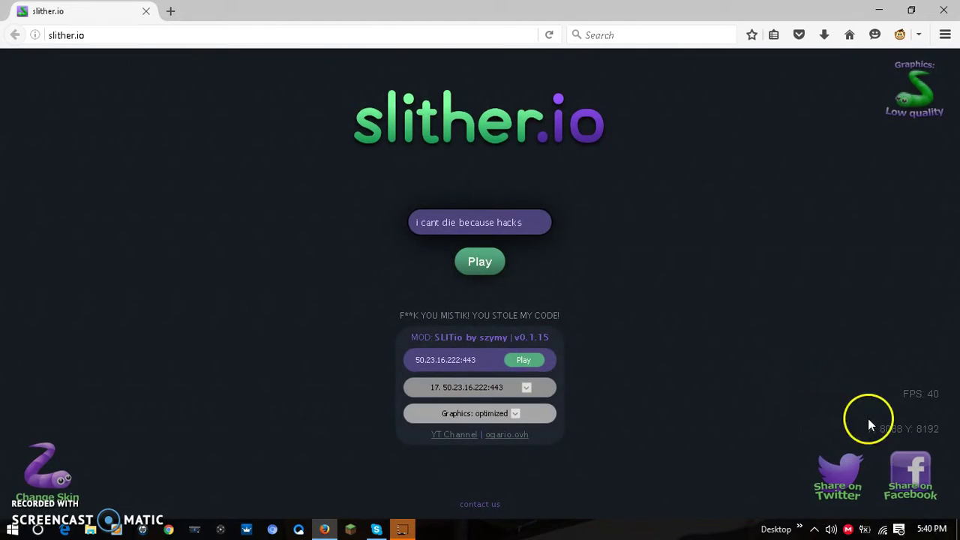
Step: Start a new tab with 'tam' entered in the address bar
left_click(173, 12)
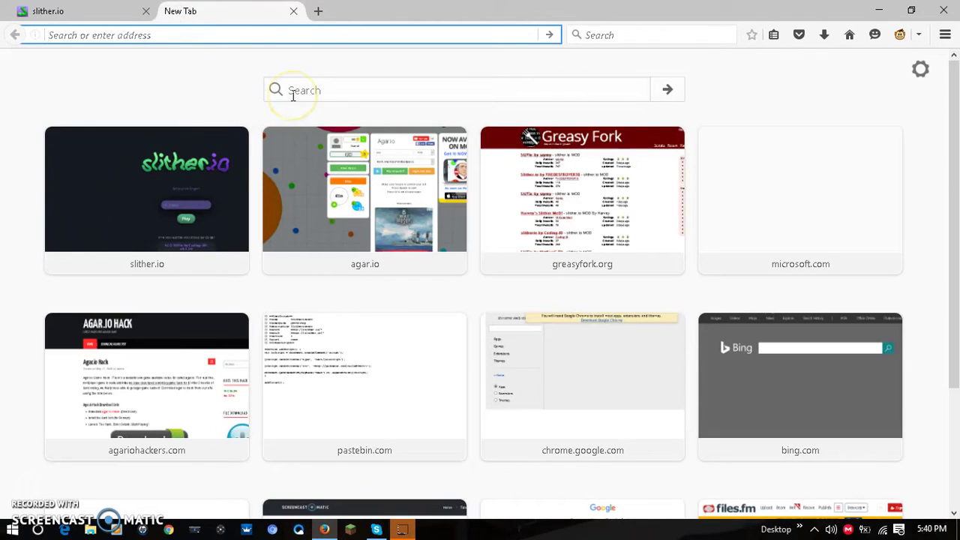
type("tam")
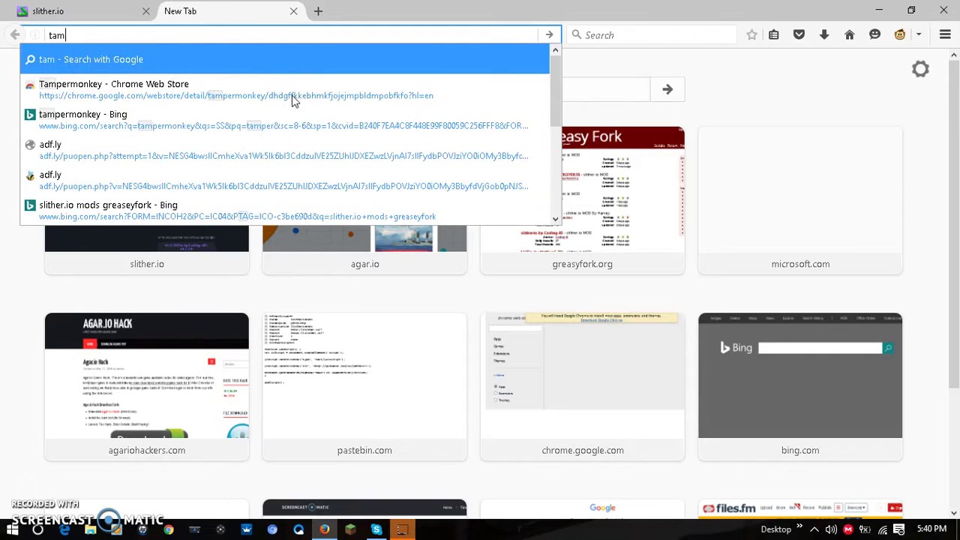
Step: Go to the Tampermonkey Chrome Web Store page, then replace the address with 'grease monkkey'
left_click(247, 89)
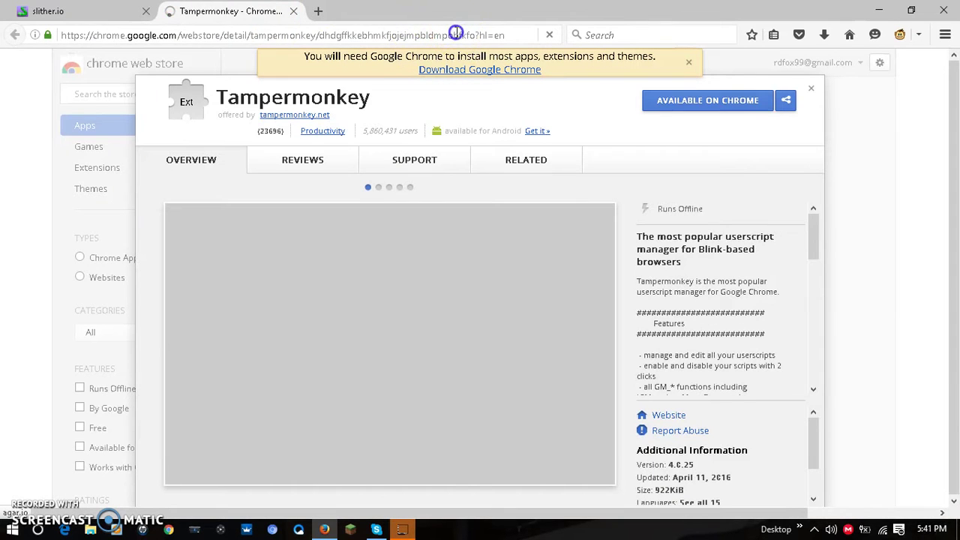
left_click(456, 33)
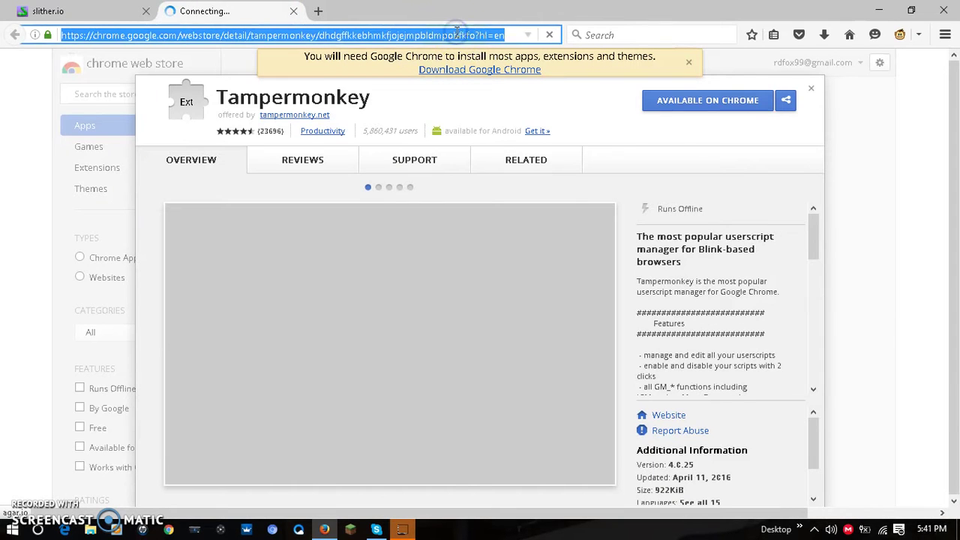
key("BackSpace")
type("grease")
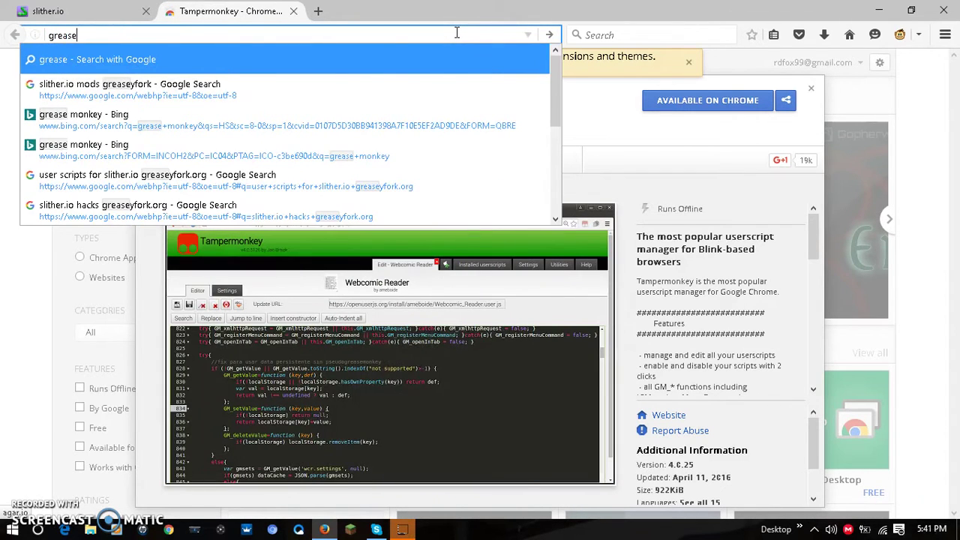
type(" monkke")
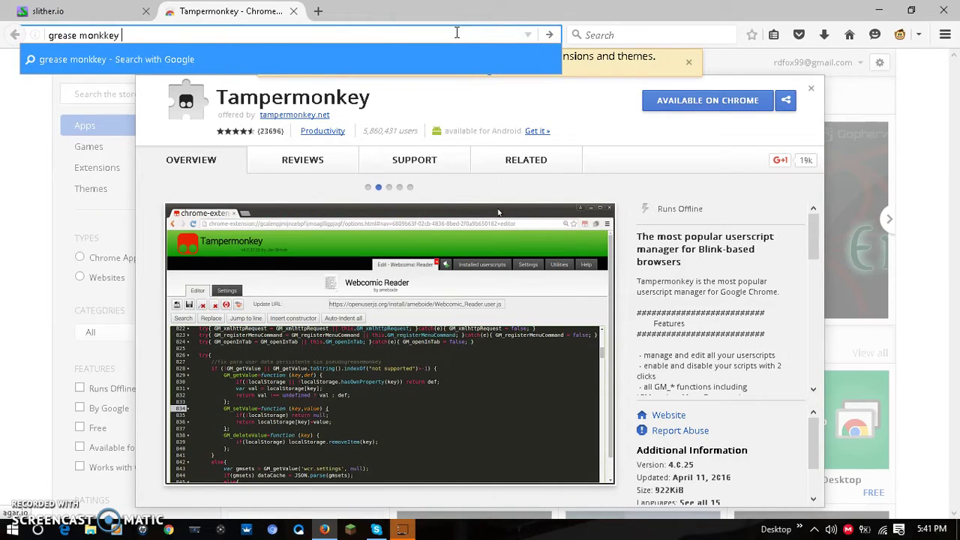
type("y")
Step: Search 'grease monkkey' and switch to the corrected 'grease monkey' results
key("Return")
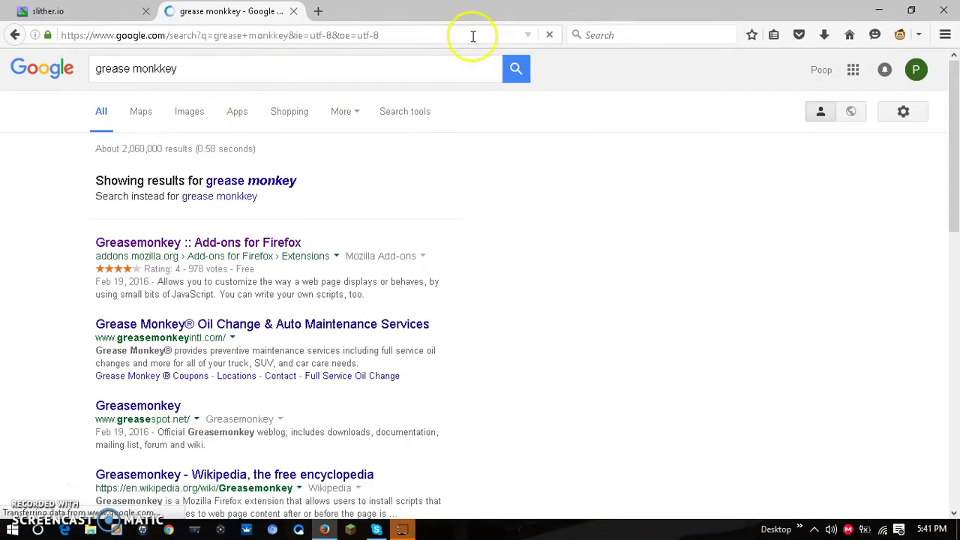
left_click(248, 183)
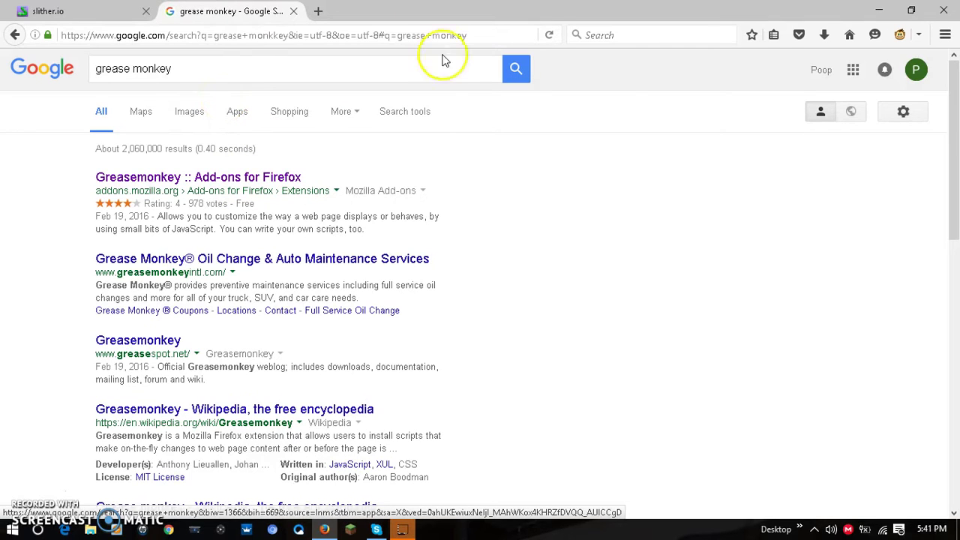
Step: Go to Greasy Fork's slither.io user scripts via the address bar and scroll the list
left_click(466, 35)
key("BackSpace")
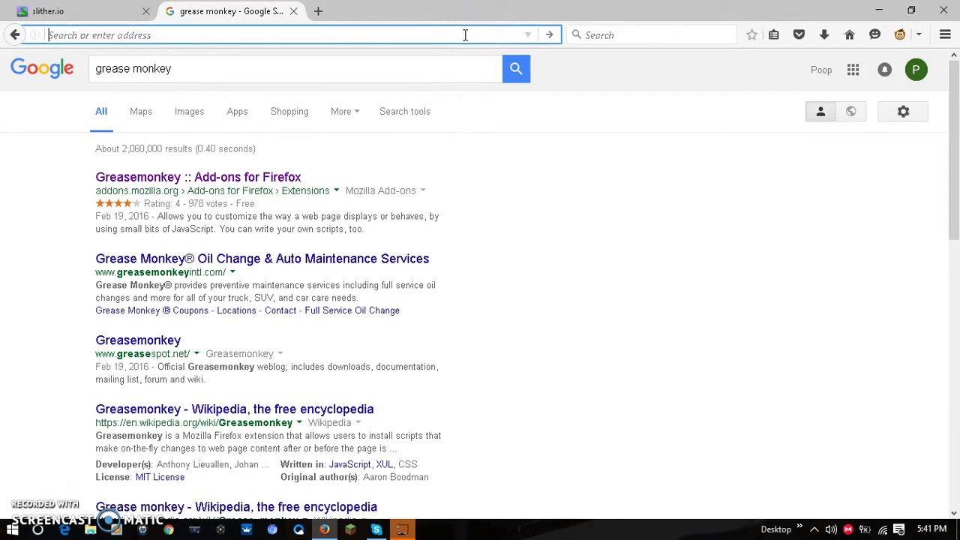
type("slither.io/")
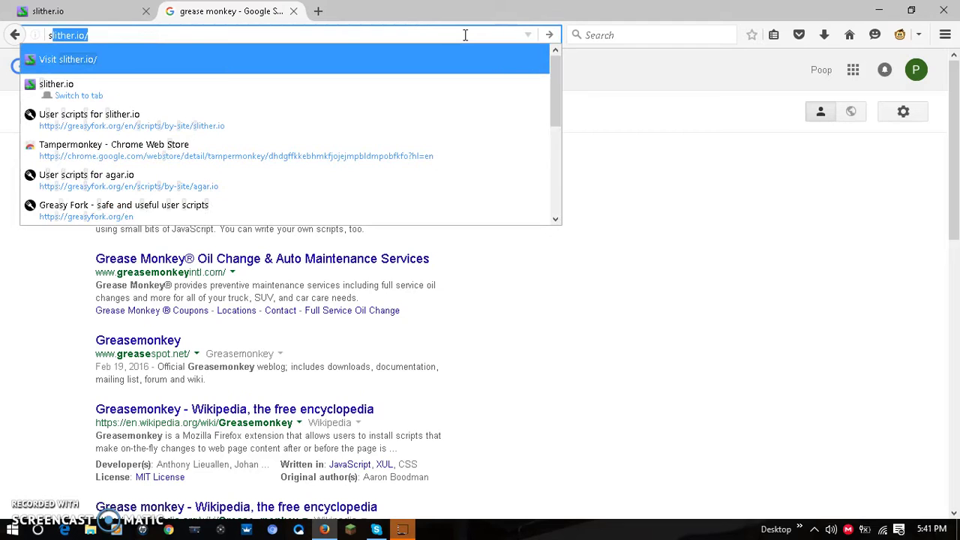
left_click(215, 122)
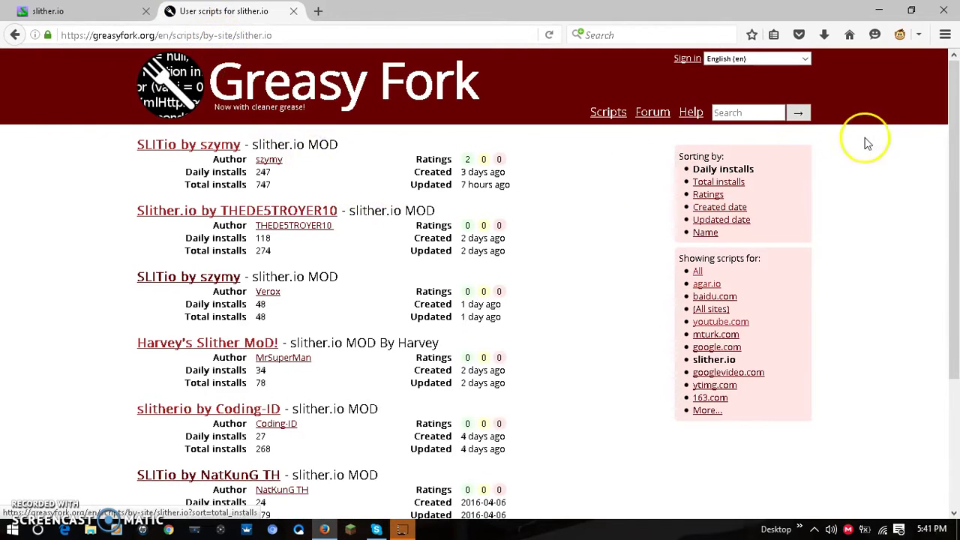
left_click_drag(953, 167, 951, 219)
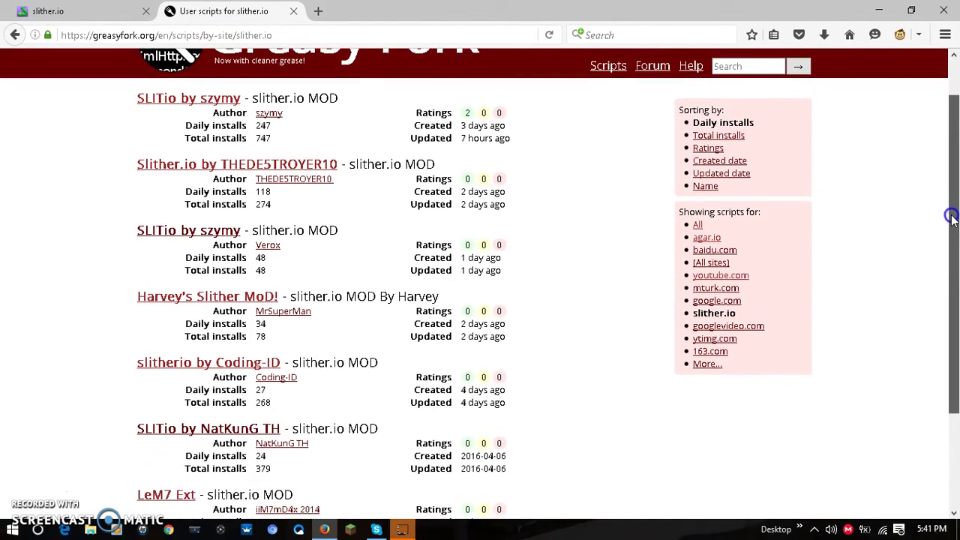
Step: Install the SLITio by szymy script and dismiss the success notice
left_click(206, 98)
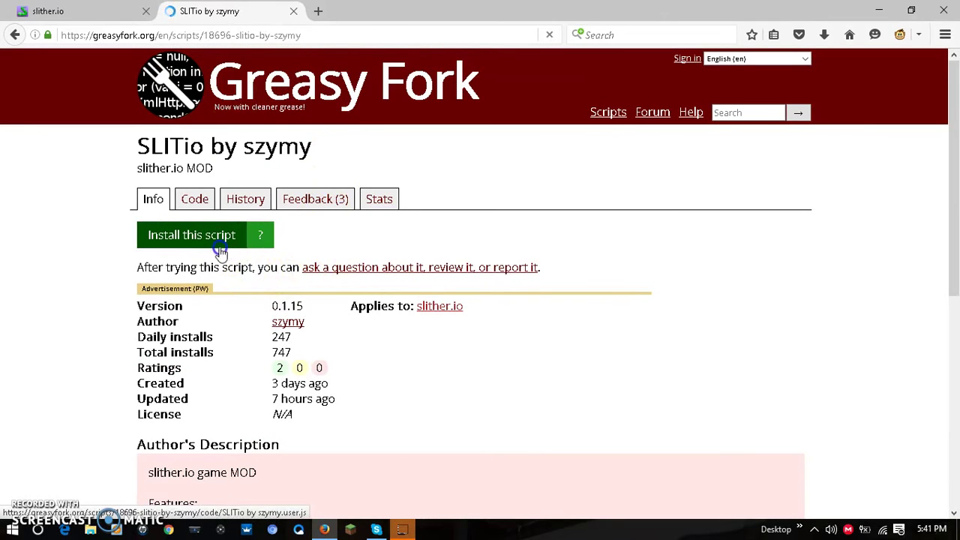
left_click(223, 243)
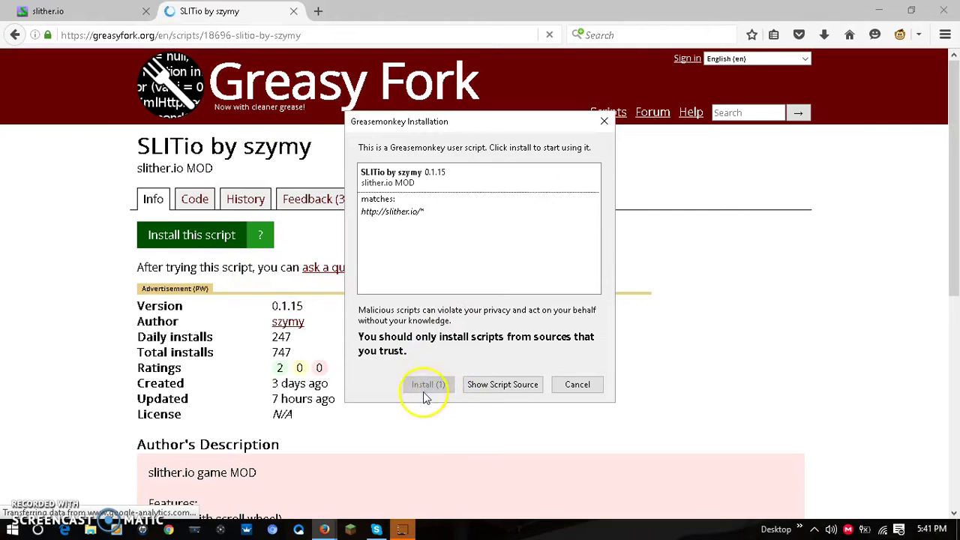
left_click(427, 385)
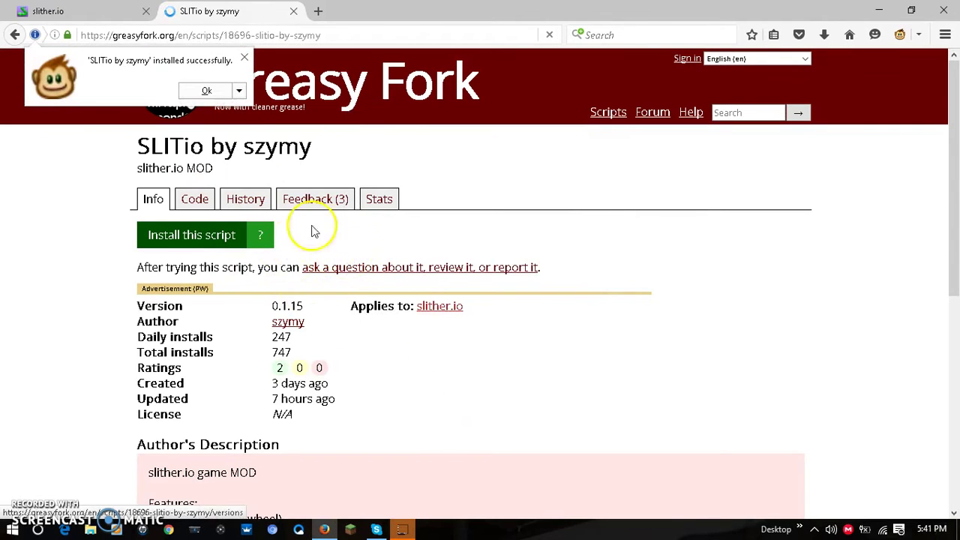
left_click(189, 93)
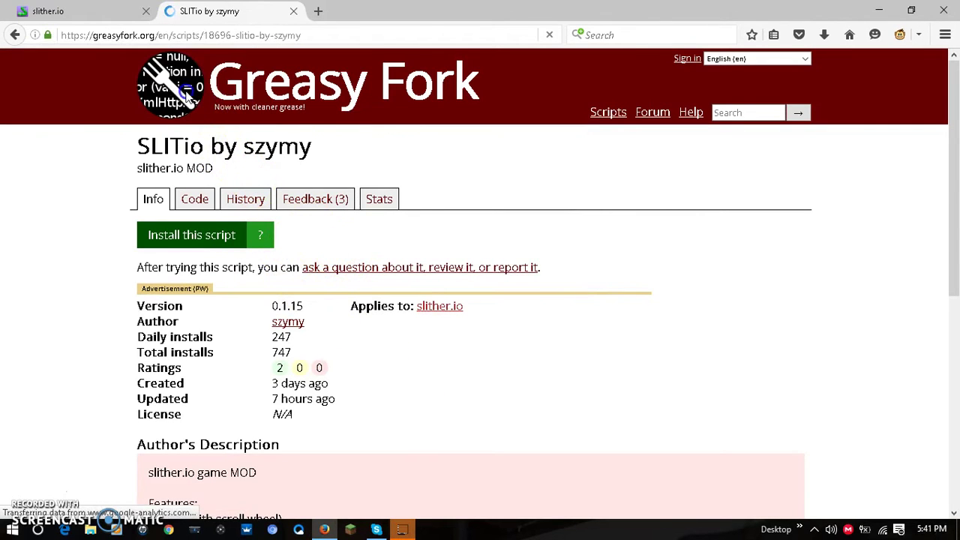
Step: Close the Greasy Fork tab, reload slither.io, and view the Greasemonkey script list
left_click(293, 12)
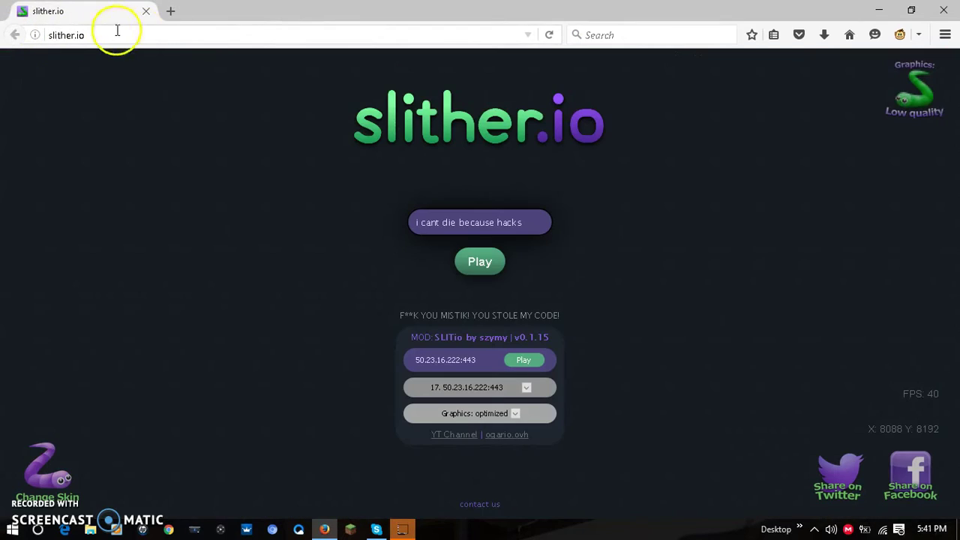
left_click(151, 36)
key("Return")
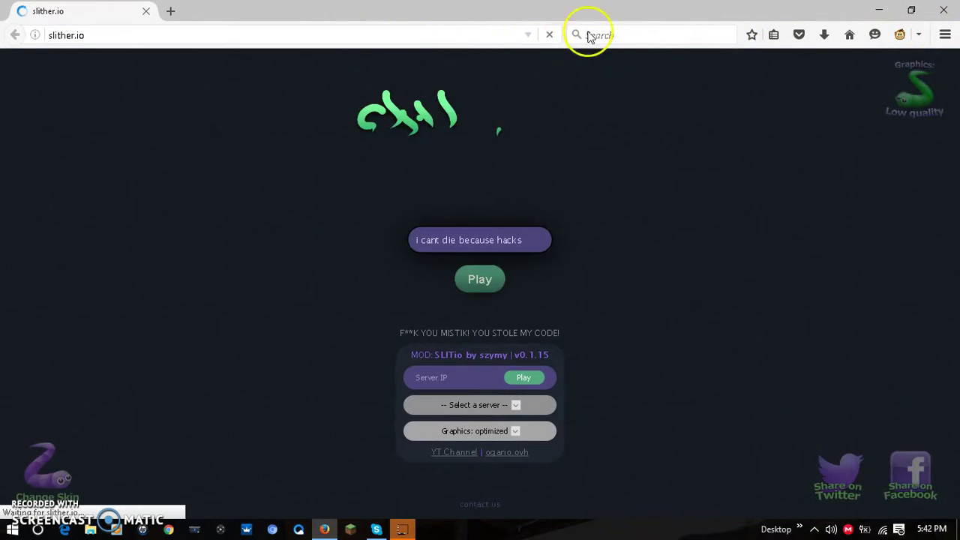
left_click(921, 34)
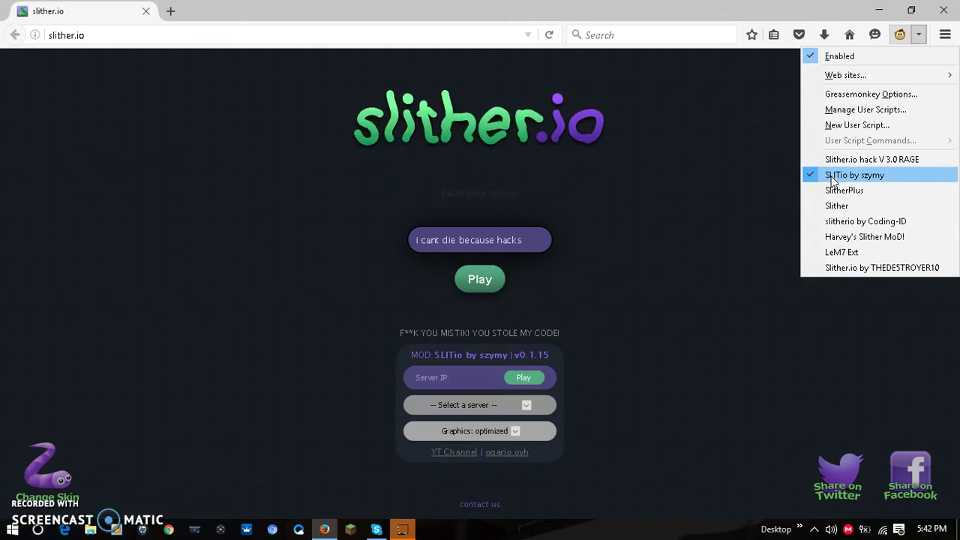
Step: Confirm SLITio by szymy is enabled and select server 18, 50.23.16.211:446
left_click(813, 183)
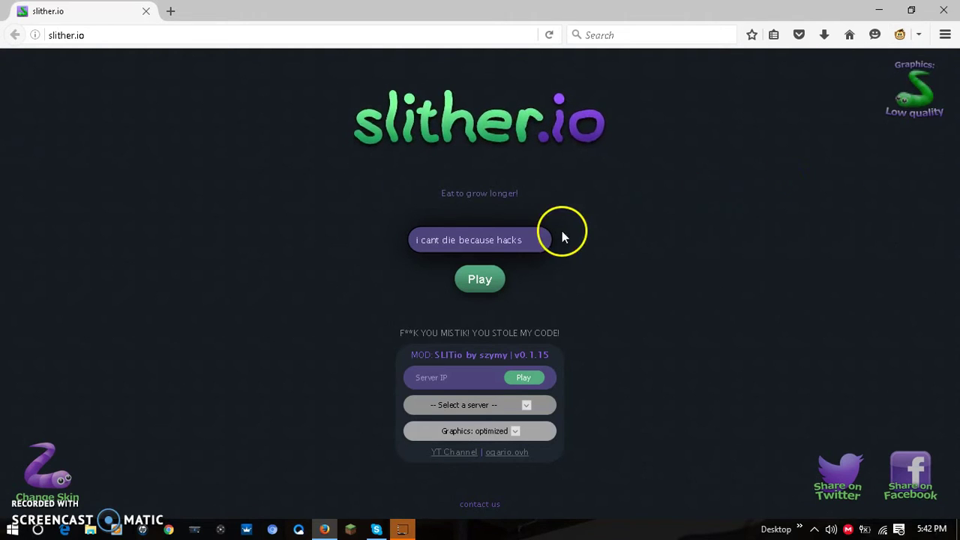
left_click(524, 408)
left_click(524, 408)
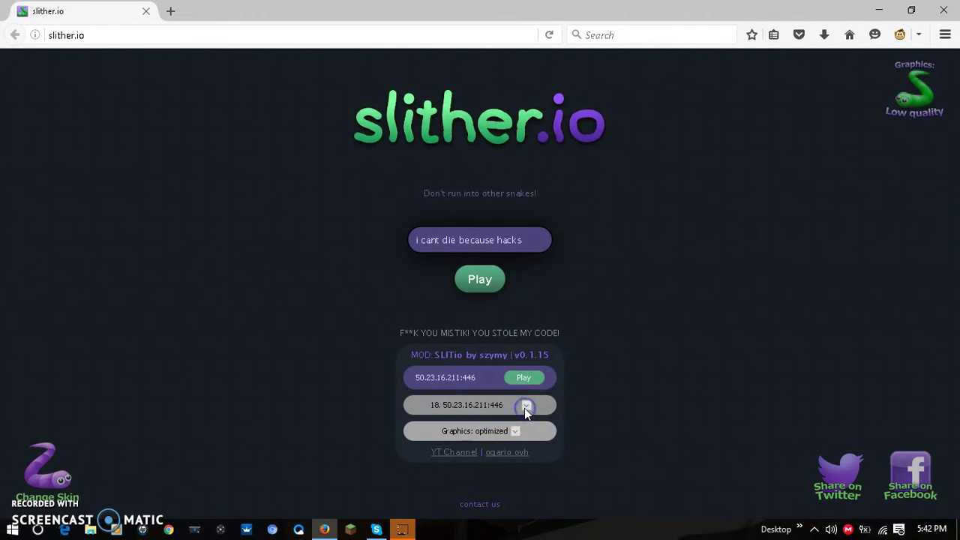
left_click(524, 404)
left_click(526, 404)
left_click(526, 404)
left_click(525, 411)
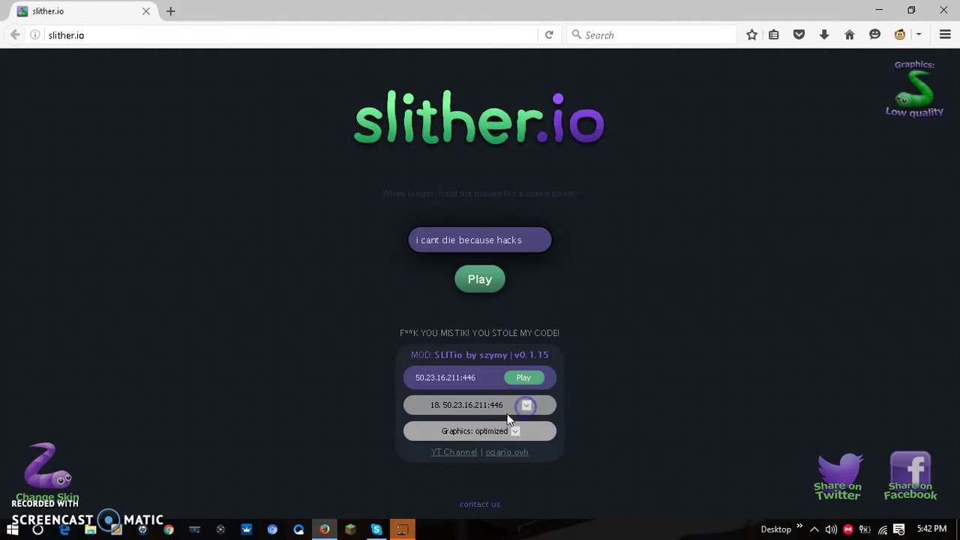
left_click(532, 409)
left_click(283, 424)
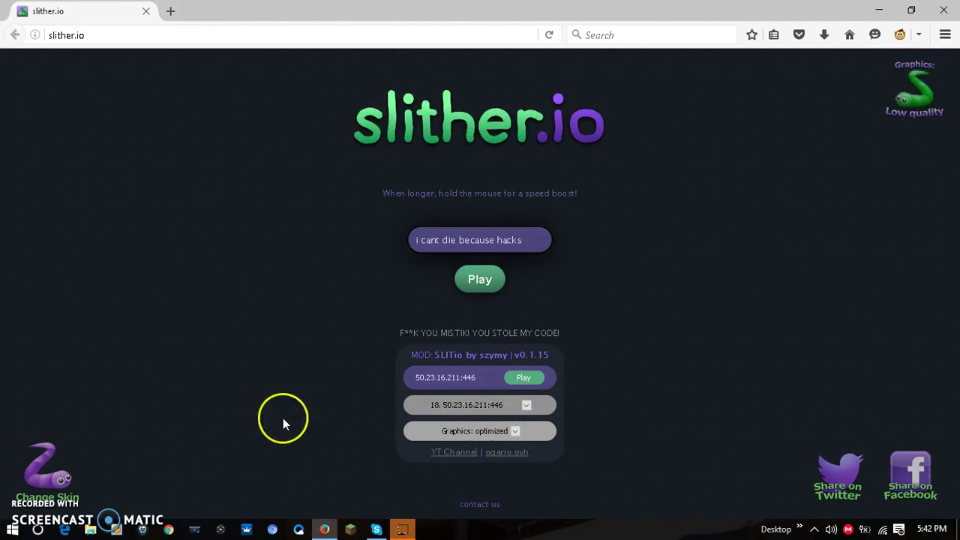
Step: Save the blue-and-yellow skin and start a game
left_click(64, 476)
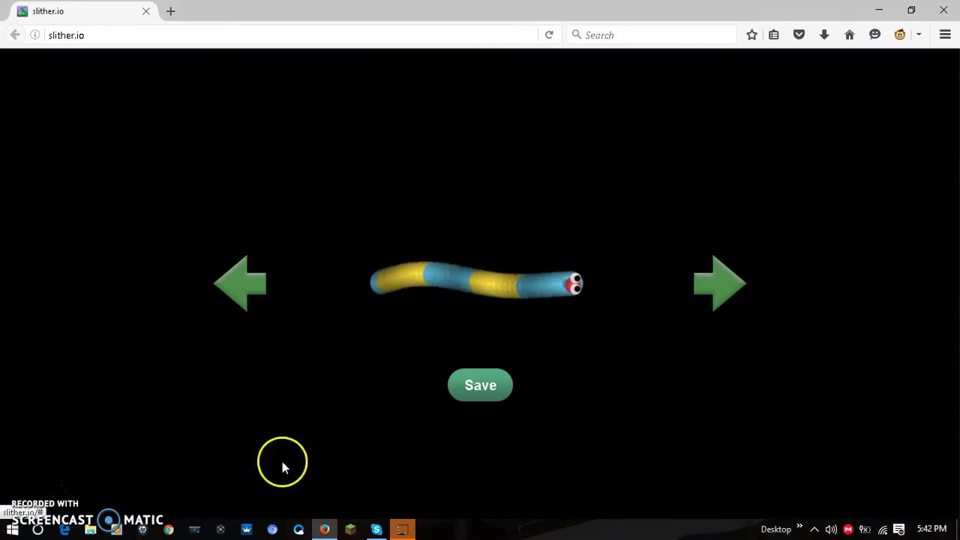
left_click(504, 400)
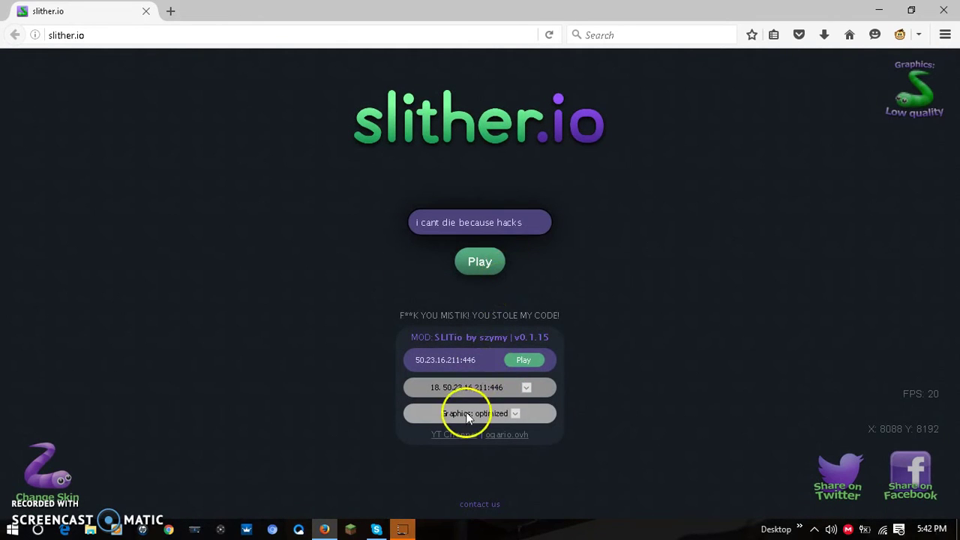
left_click(475, 283)
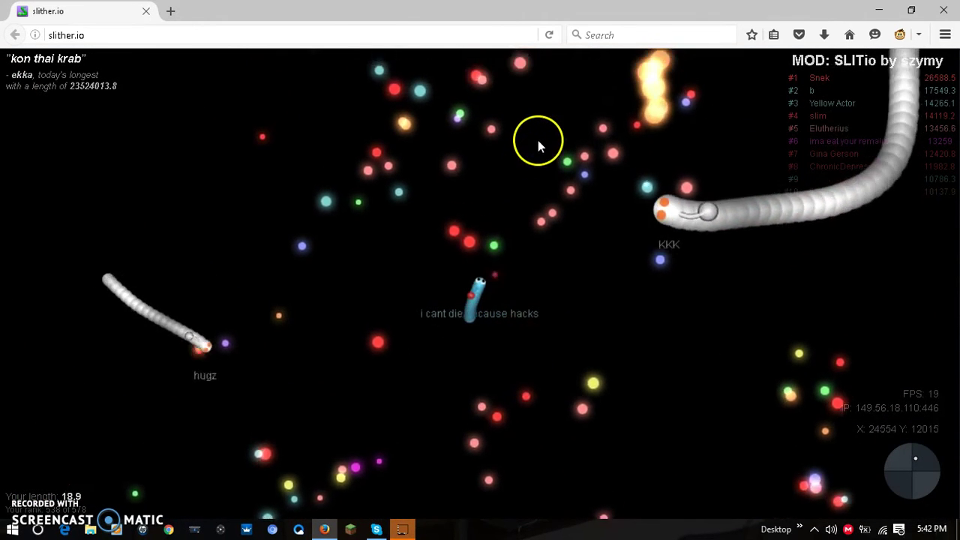
Step: Steer the snake with a speed boost during the modded round
mouse_move(524, 110)
left_mouse_down()
mouse_move(493, 104)
mouse_move(592, 362)
mouse_move(499, 381)
mouse_move(577, 341)
mouse_move(591, 206)
mouse_move(566, 301)
mouse_move(493, 350)
mouse_move(488, 364)
mouse_move(554, 342)
mouse_move(370, 232)
mouse_move(451, 215)
left_mouse_up()
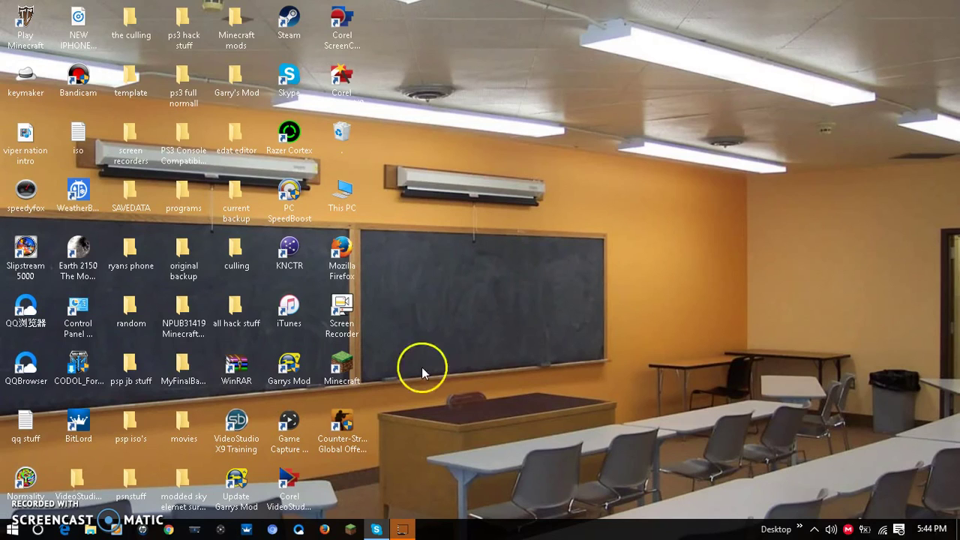
left_click_drag(540, 335, 510, 205)
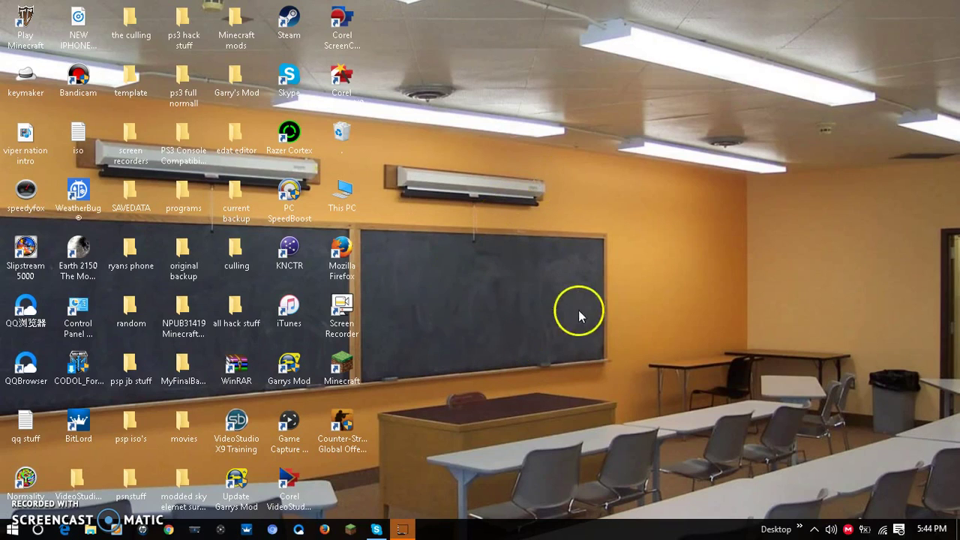
left_click_drag(453, 288, 483, 356)
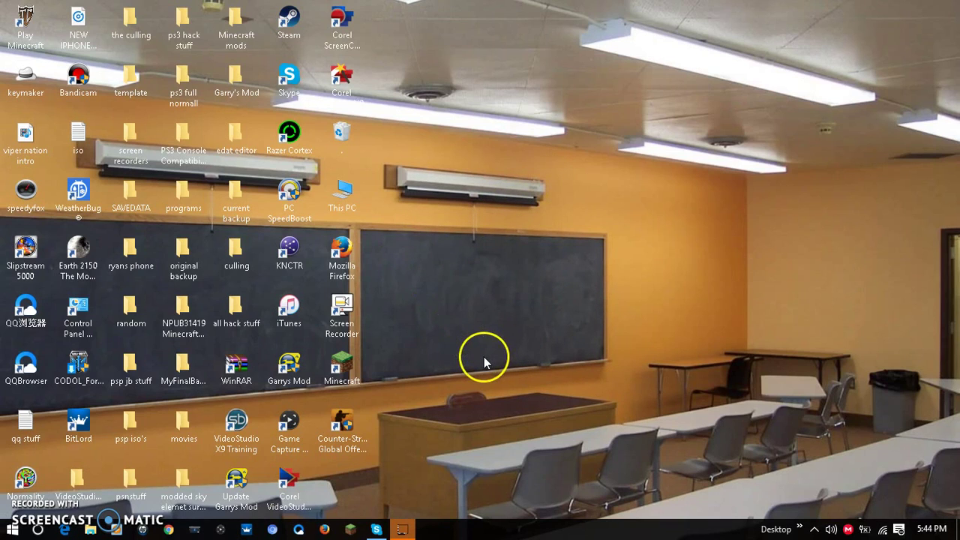